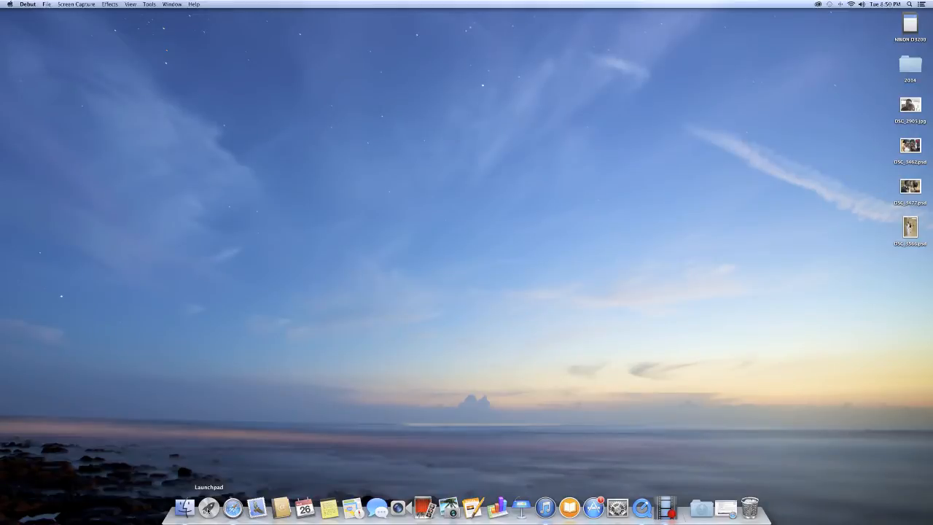
- Launch Adobe Photoshop Lightroom 5, continue the trial, and select the staircase photo DSC_3505.NEF of the couple for developing
click(208, 508)
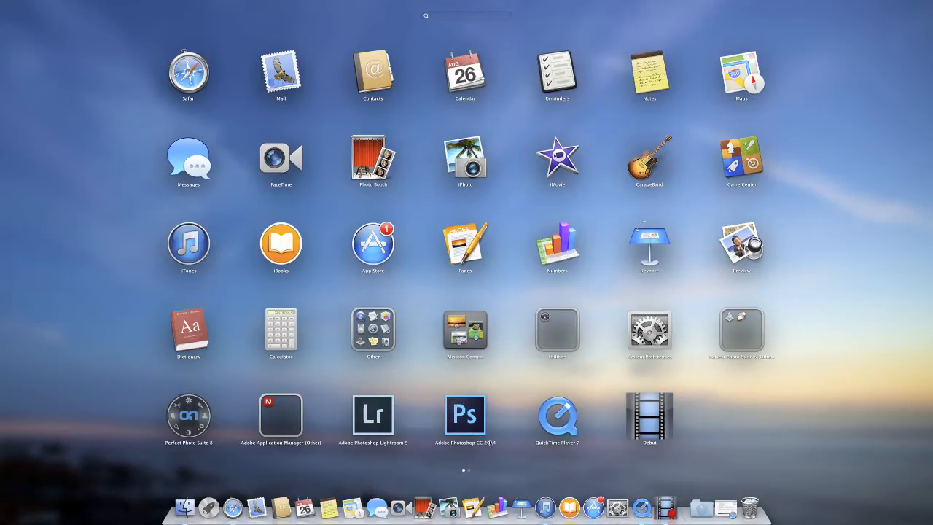
click(379, 427)
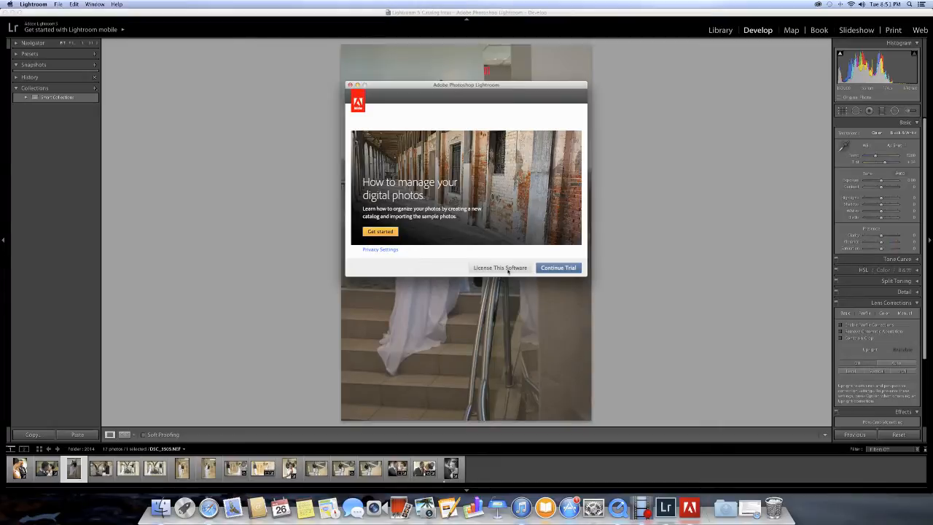
click(558, 267)
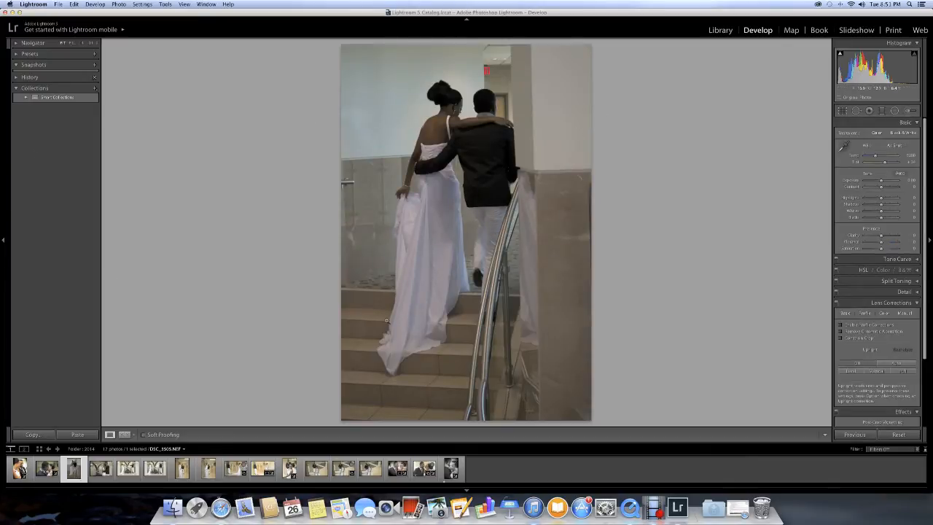
click(290, 468)
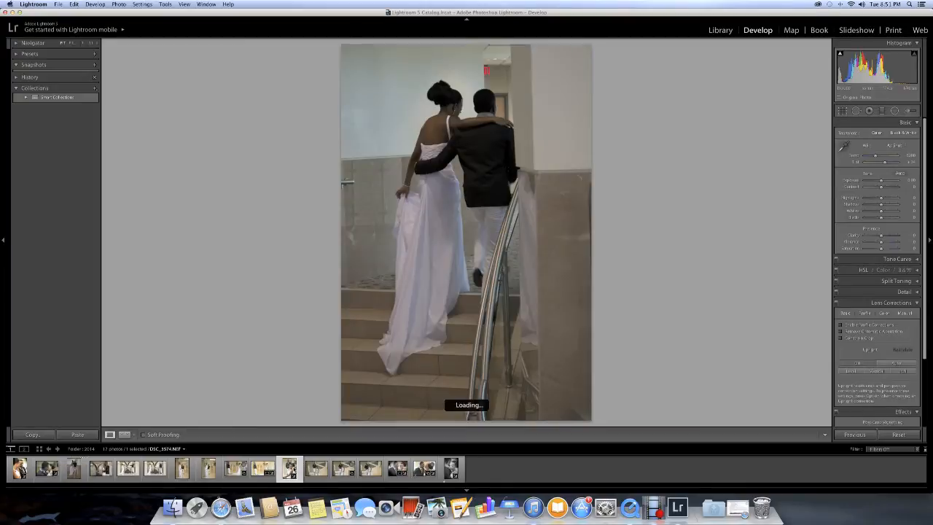
click(73, 470)
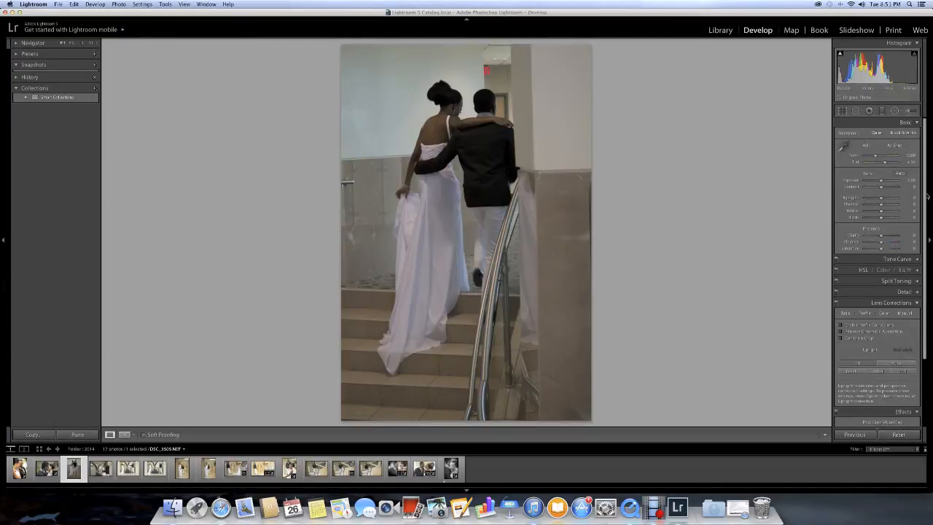
click(911, 122)
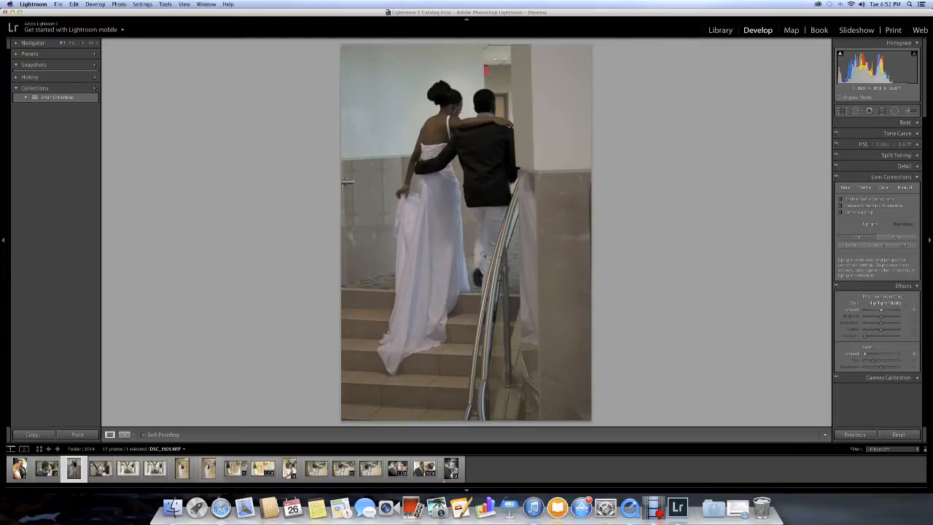
click(482, 255)
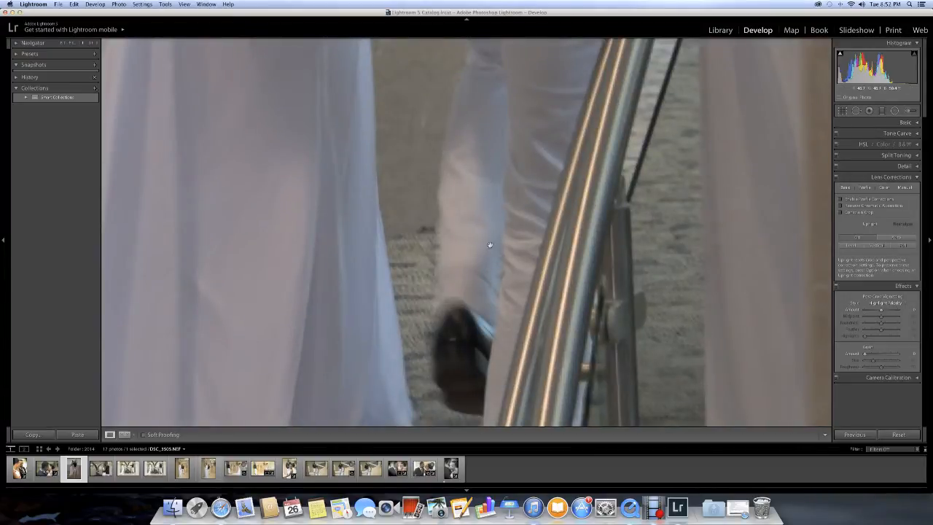
click(471, 248)
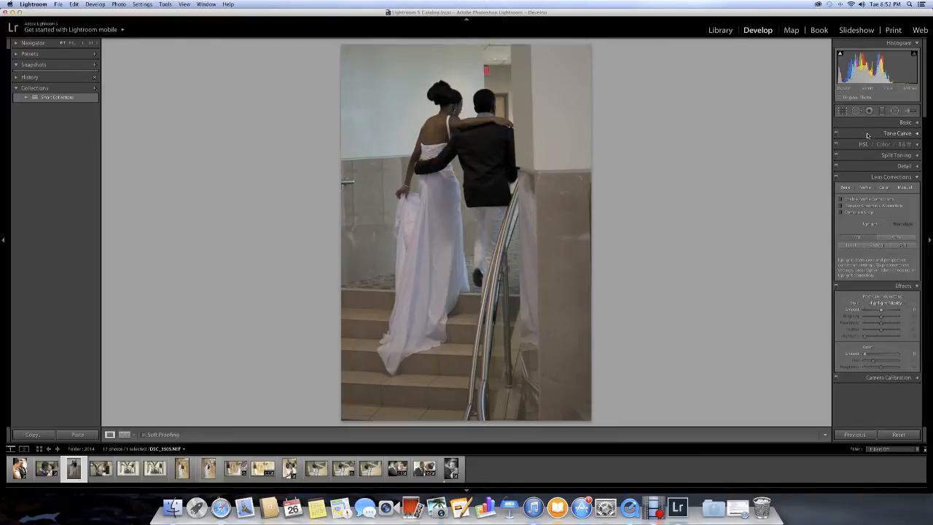
click(916, 123)
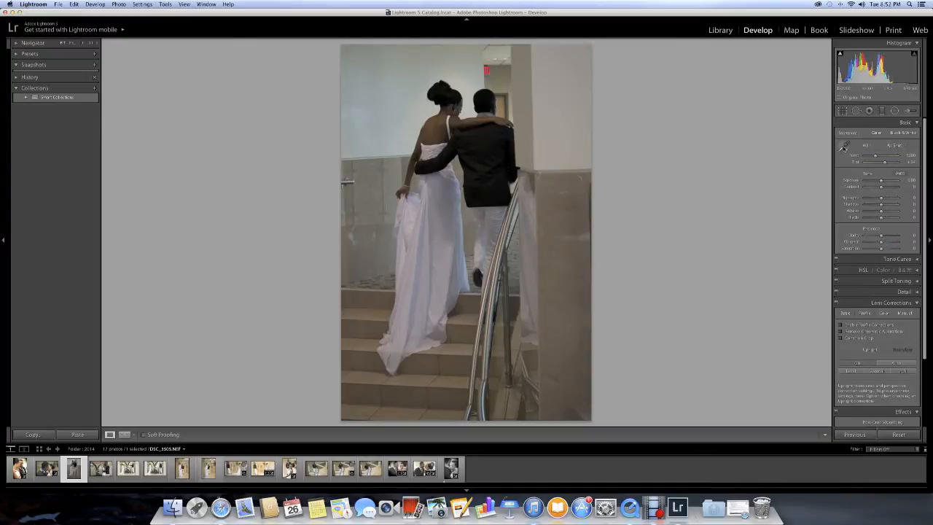
- Sample the pale wall beside the bride as the white balance neutral and warm the colour temperature
click(843, 148)
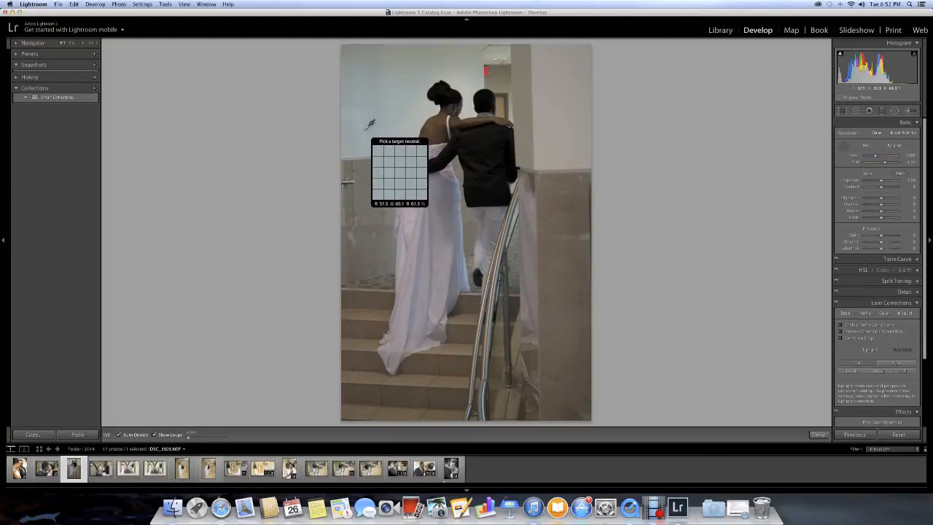
click(374, 125)
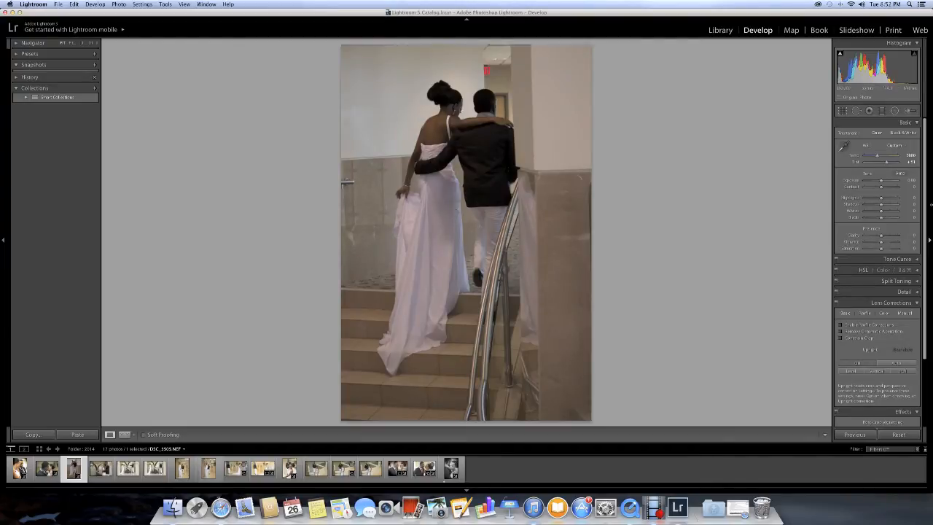
scroll(877, 157, down, 1)
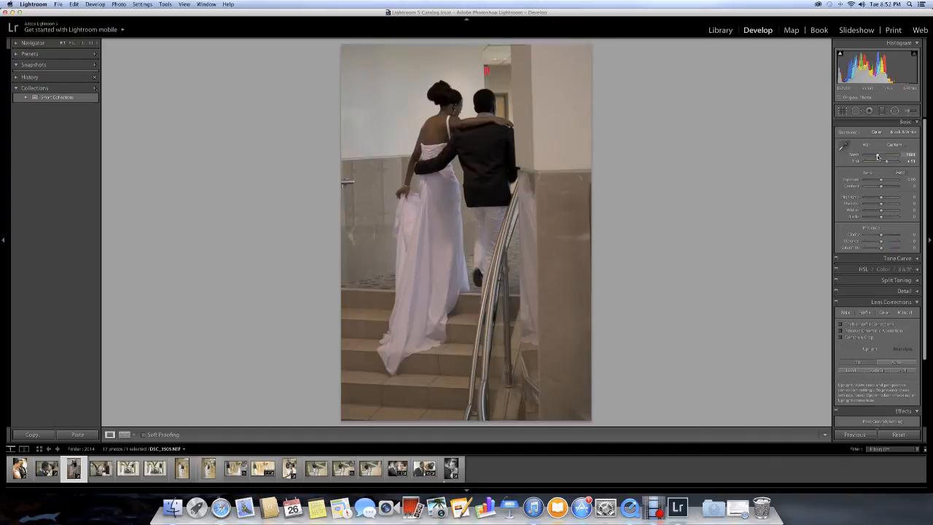
drag(877, 157, 880, 156)
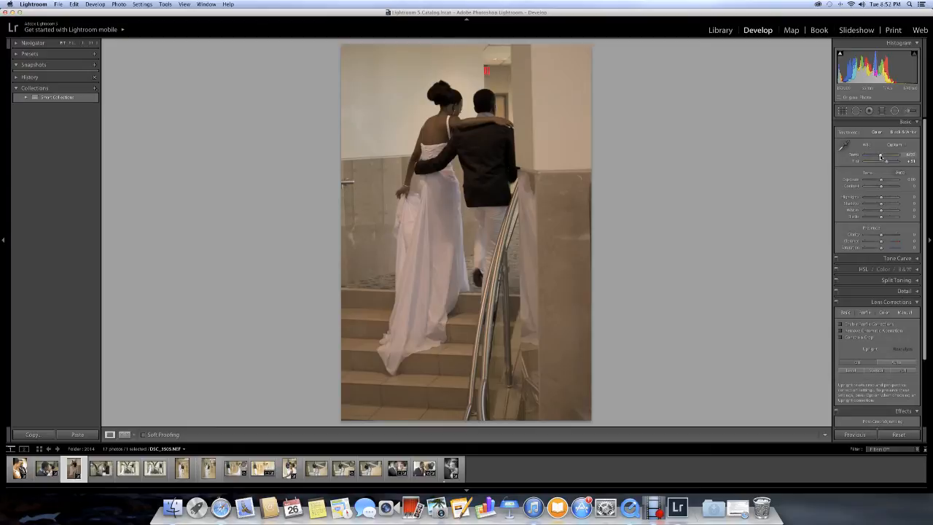
scroll(849, 191, down, 1)
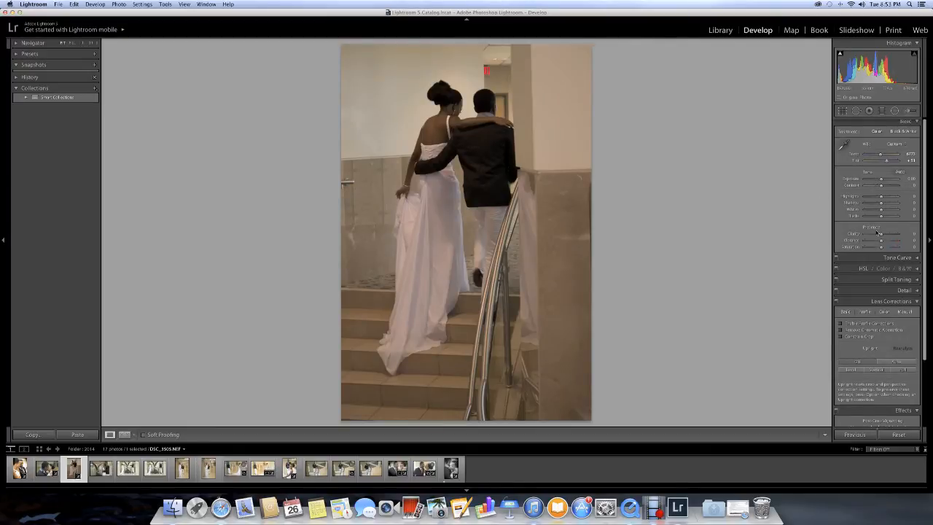
scroll(879, 227, up, 1)
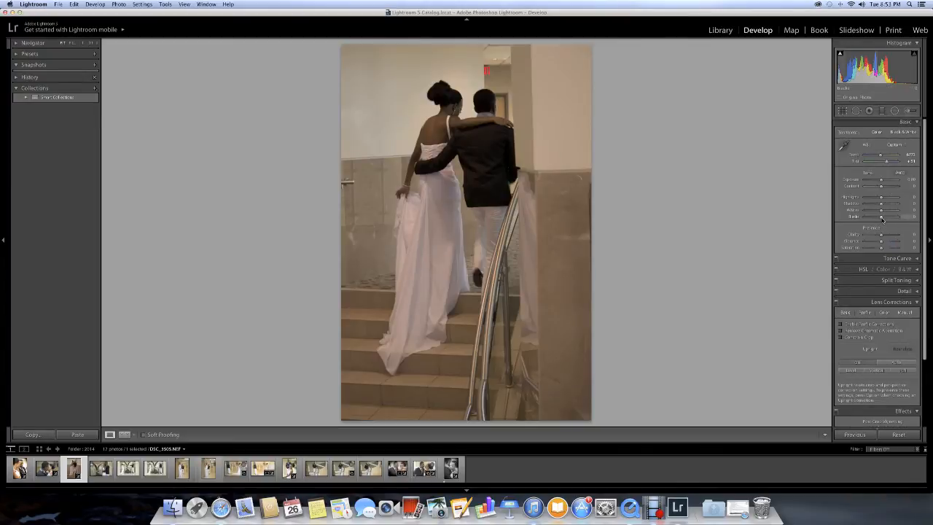
- Adjust the basic tones: Whites +14, Blacks -11, Shadows +60, and Exposure raised to +1.20
drag(882, 218, 883, 211)
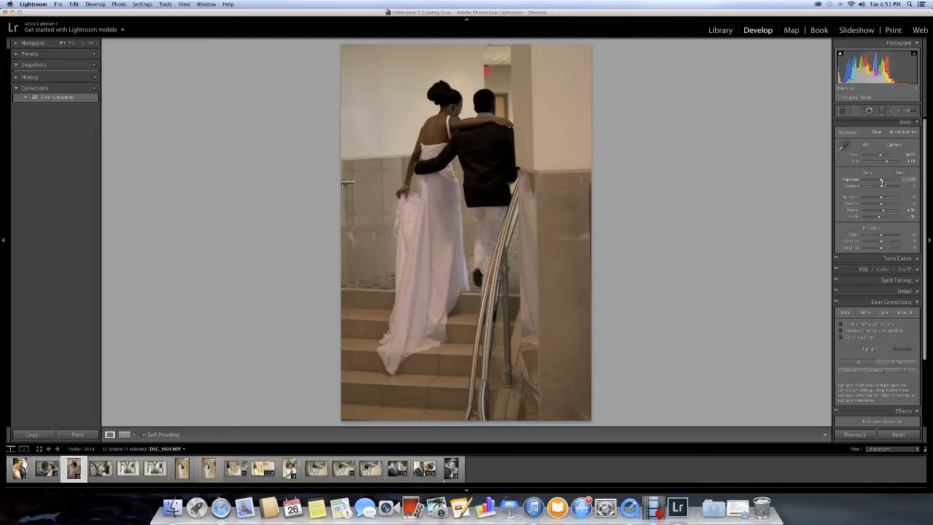
drag(881, 181, 887, 182)
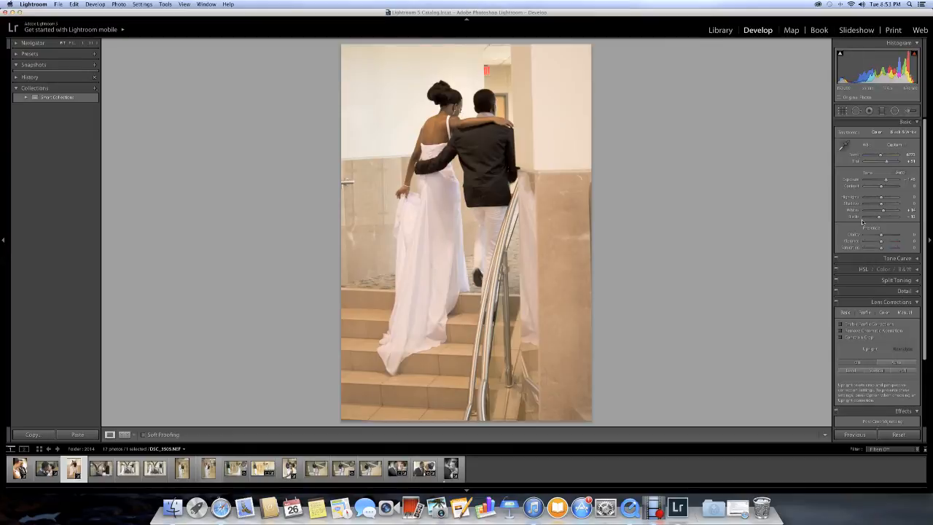
drag(880, 205, 891, 208)
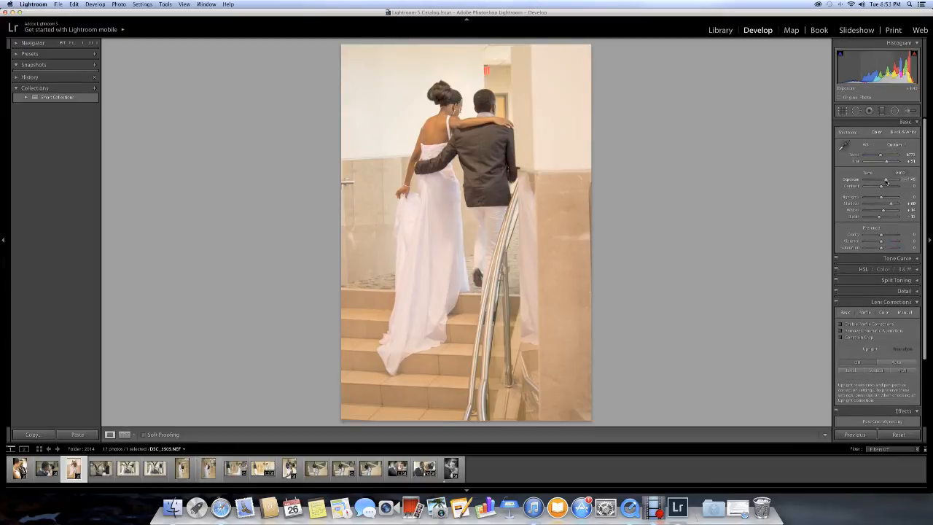
drag(886, 182, 884, 182)
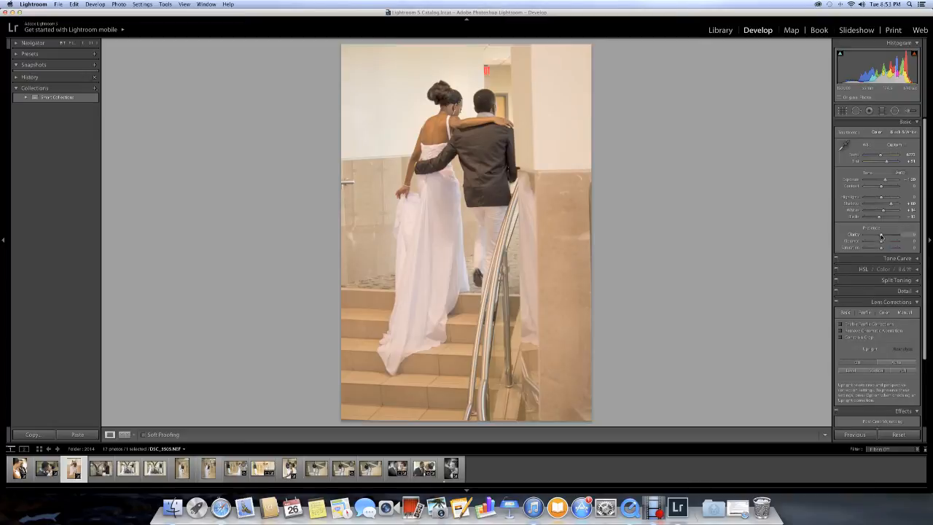
- Set Clarity to +19 and Vibrance to +12 for the staircase photo
drag(881, 236, 883, 237)
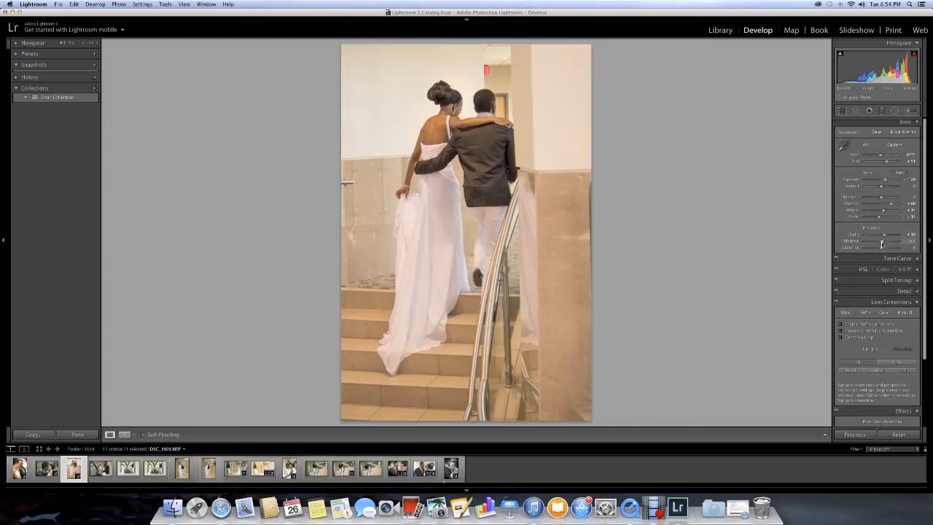
drag(882, 242, 883, 244)
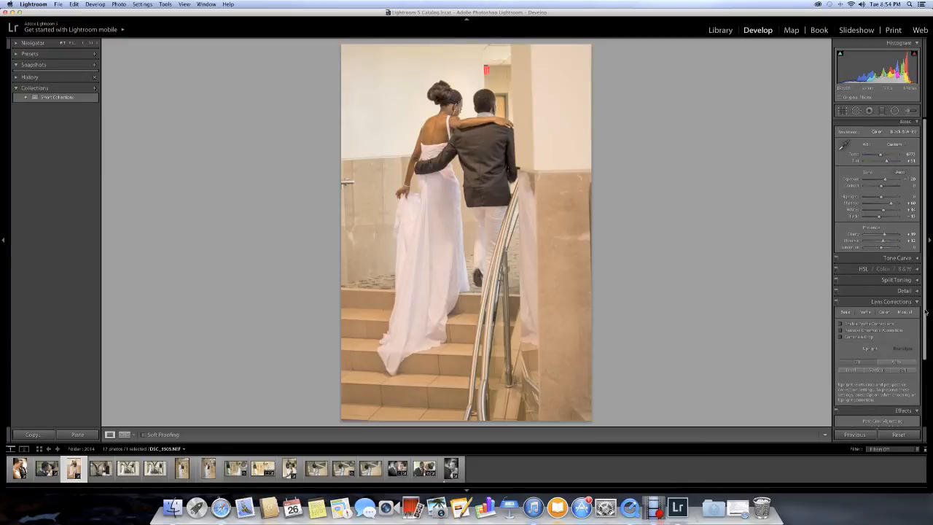
- Test a sharpening Amount of 150 on a close-up of the couple's backs and reduce it to a low amount
click(917, 258)
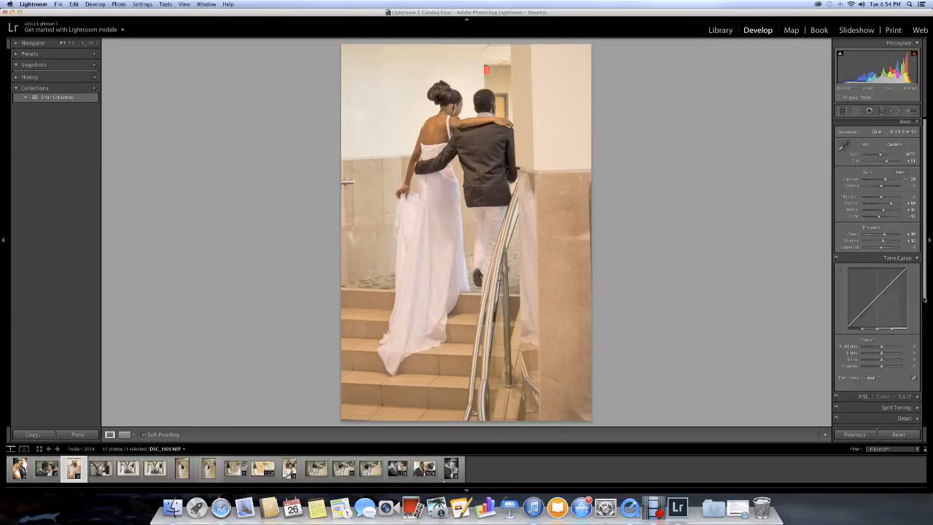
drag(924, 299, 924, 390)
click(916, 275)
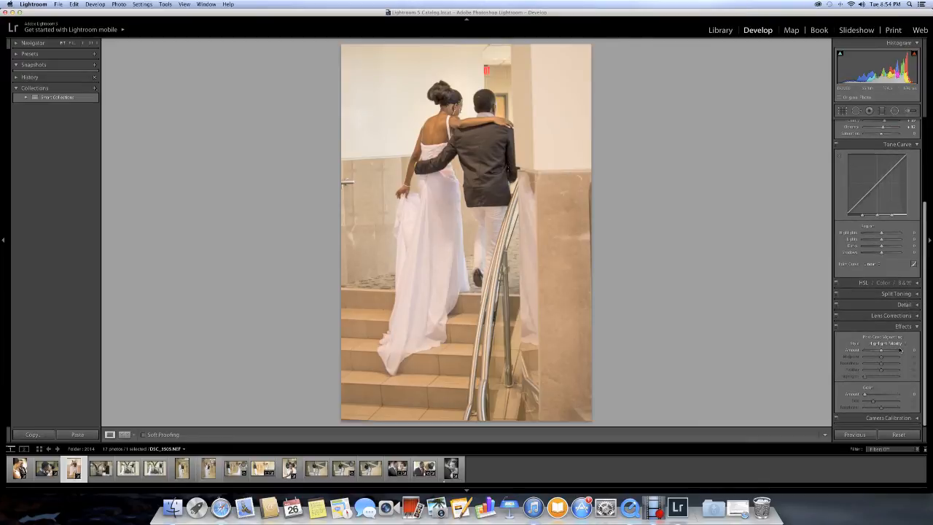
click(916, 306)
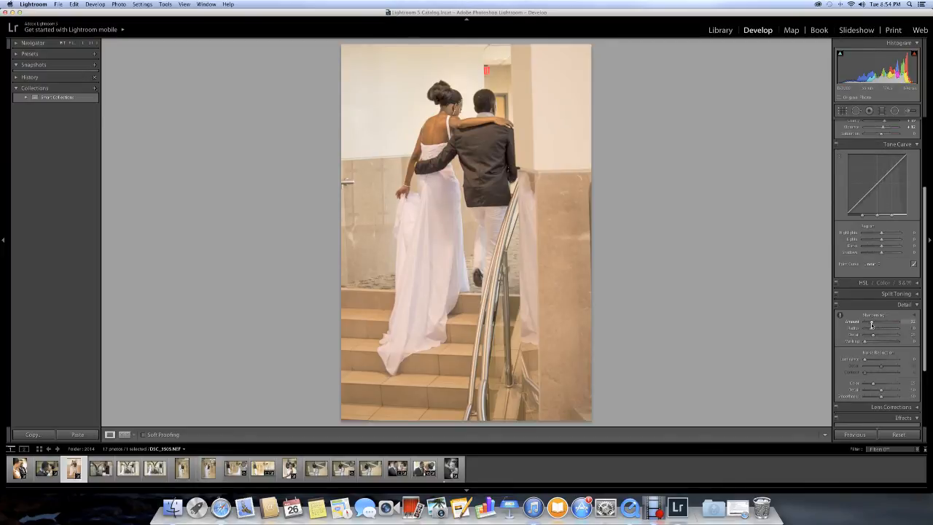
drag(871, 323, 902, 326)
click(443, 145)
drag(440, 138, 434, 181)
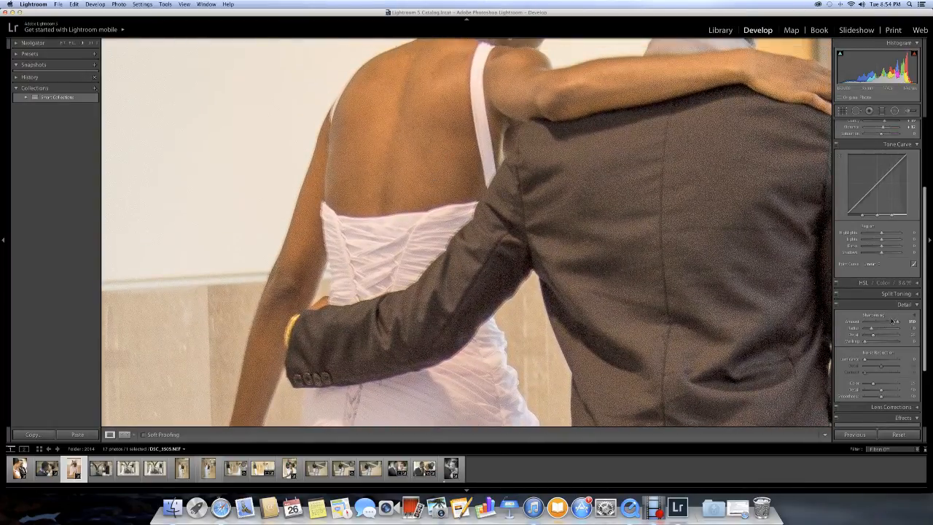
drag(897, 322, 869, 322)
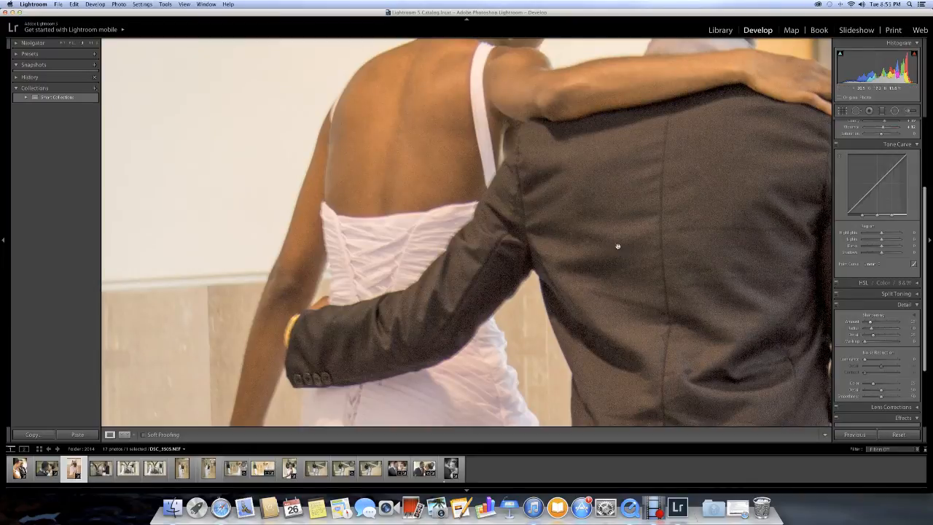
click(579, 251)
click(579, 252)
click(580, 252)
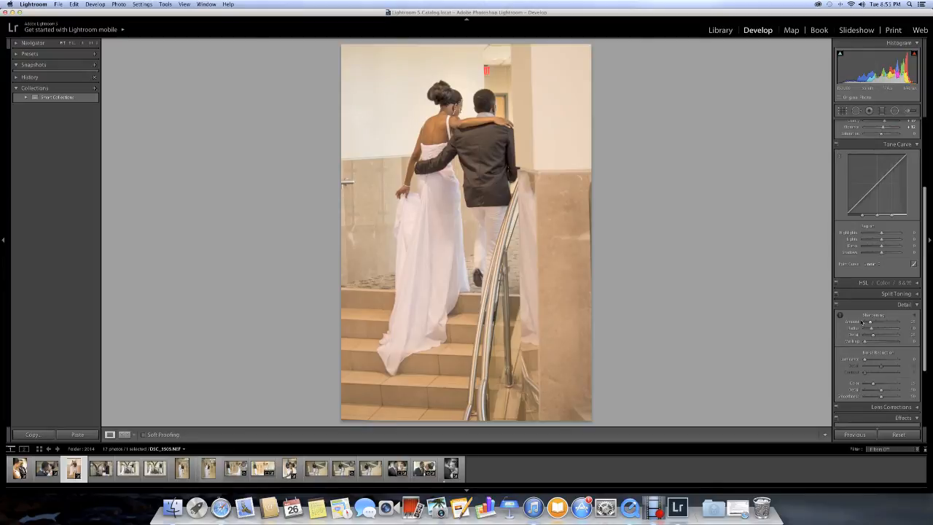
- Shift the Magenta hue slightly to the negative side in the HSL adjustments
drag(922, 340, 919, 376)
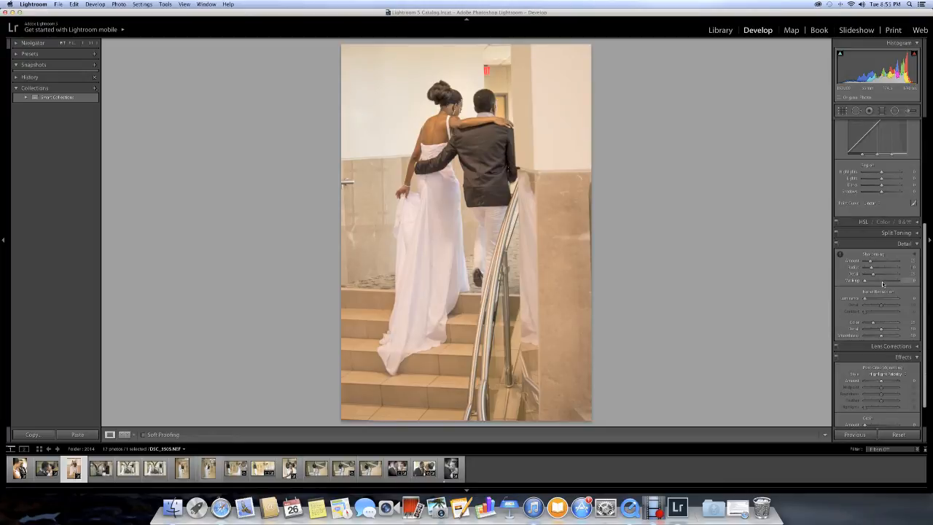
drag(924, 286, 930, 205)
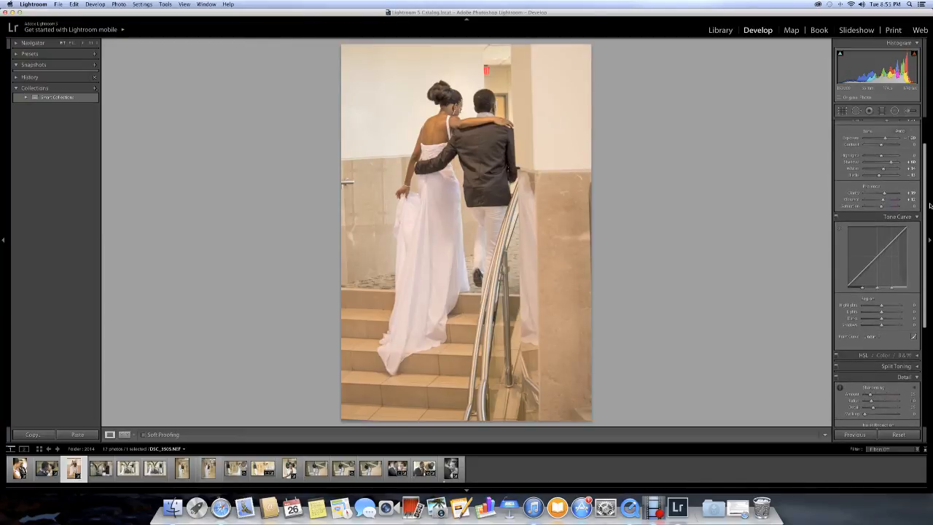
click(918, 356)
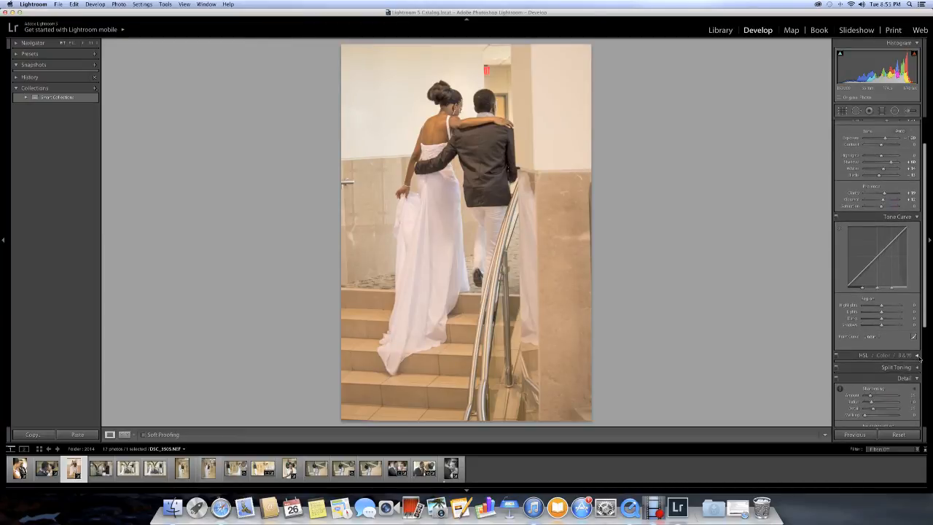
drag(923, 306, 925, 342)
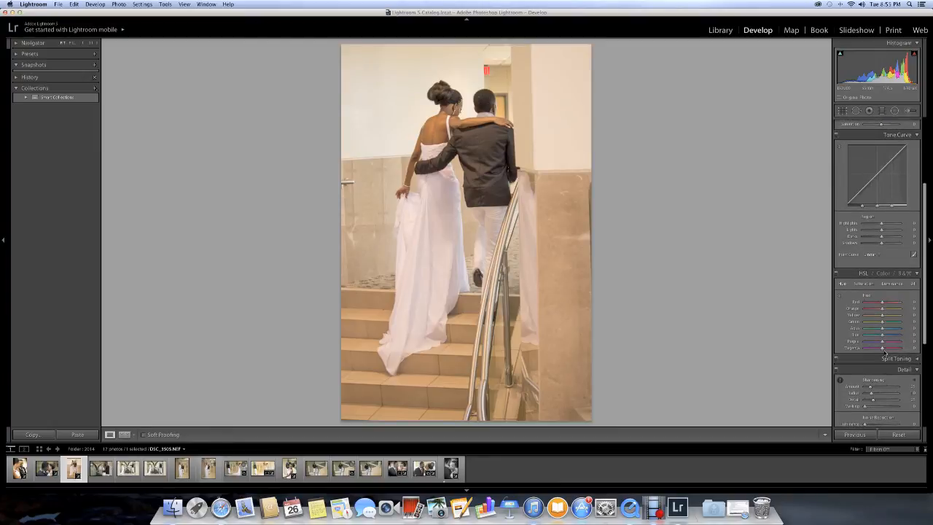
mouse_move(883, 349)
mouse_down()
mouse_move(871, 350)
mouse_move(918, 352)
mouse_move(866, 350)
mouse_move(882, 352)
mouse_up()
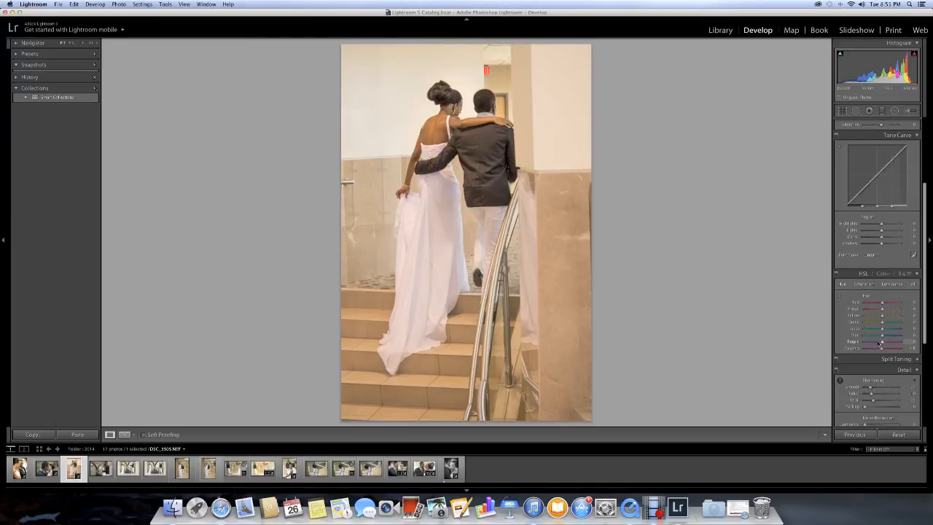
- Cool the white balance temperature slightly and raise the Exposure a little further
drag(924, 319, 924, 404)
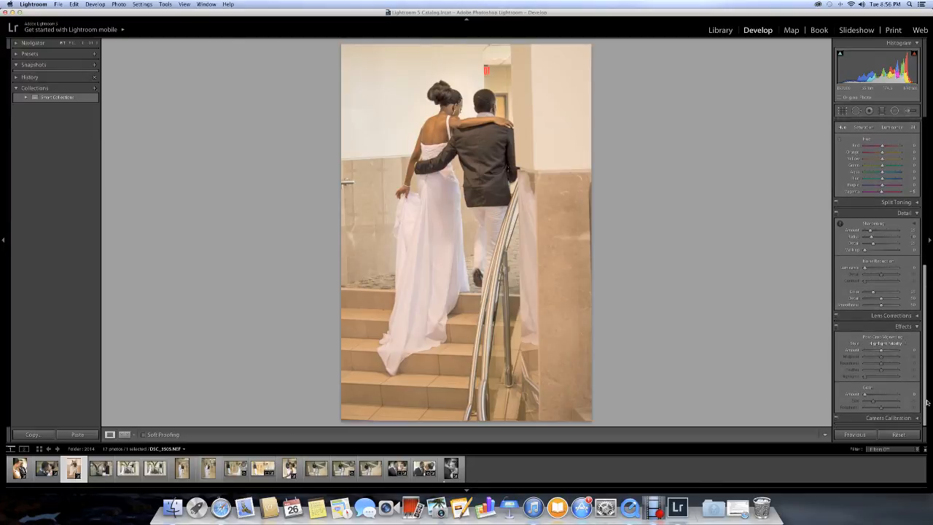
scroll(925, 262, up, 10)
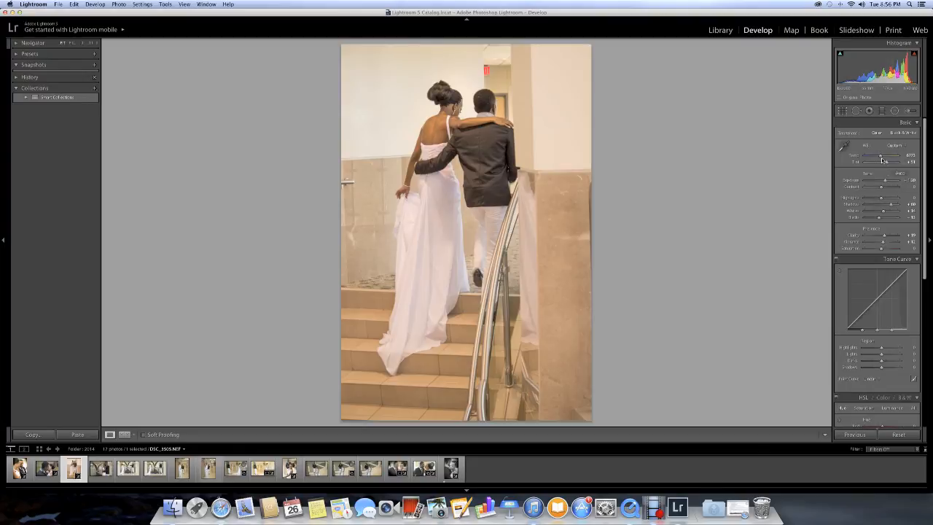
drag(880, 156, 880, 157)
drag(885, 182, 886, 182)
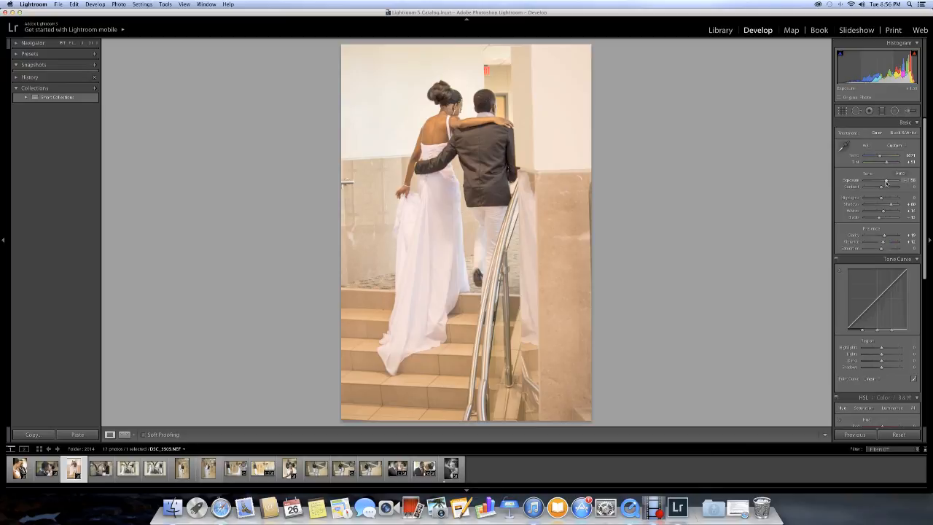
- Inspect the groom's shoe and railing up close, and compare the edit with the original side by side in Before & After view
click(474, 278)
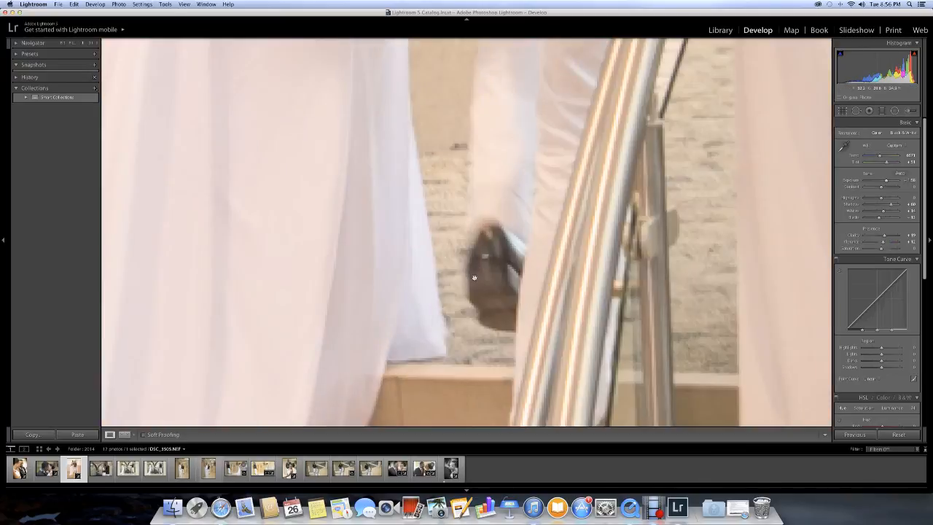
click(488, 273)
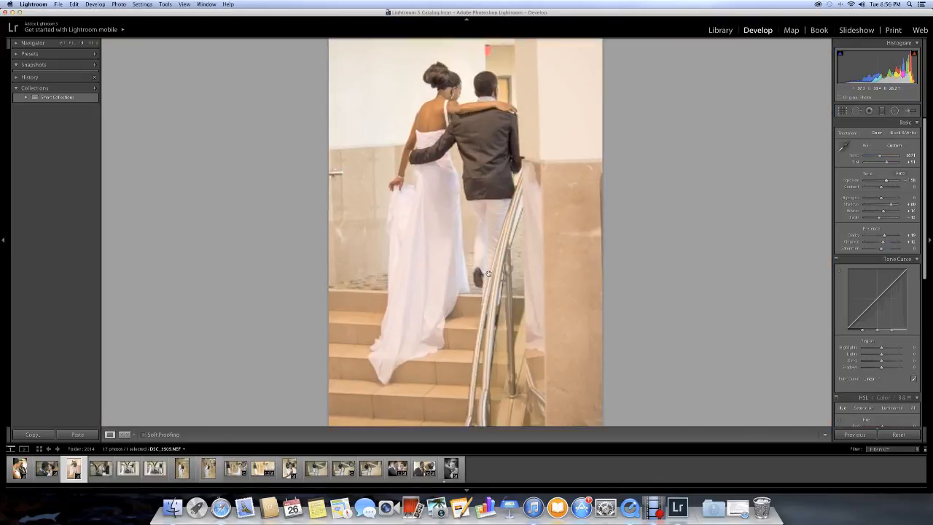
click(488, 273)
click(488, 273)
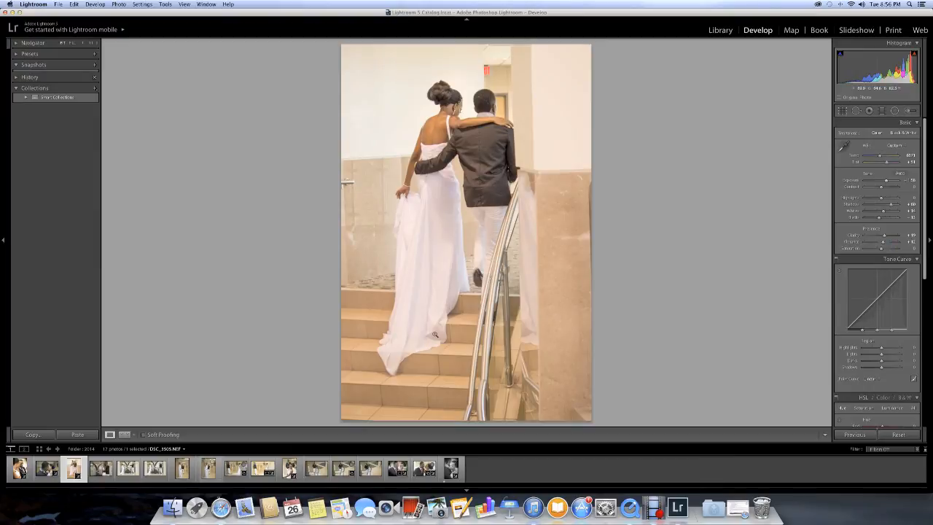
click(124, 435)
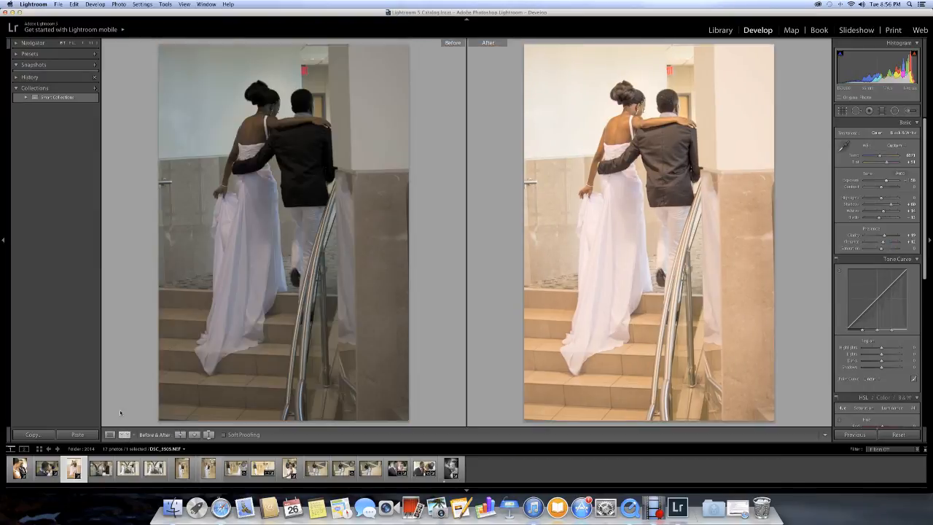